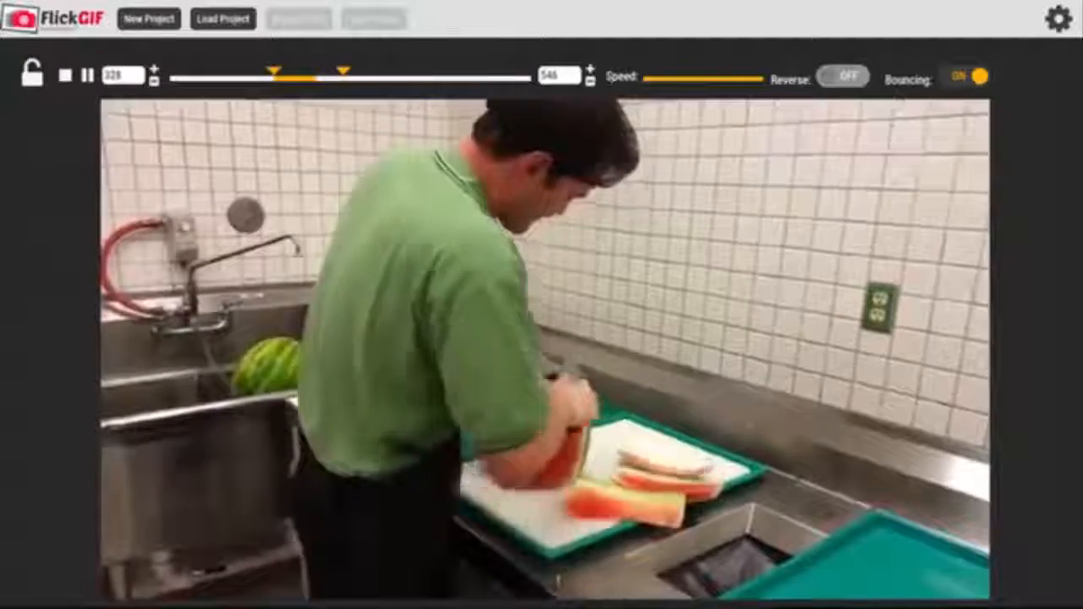
Turn off bouncing and lock the selected frame range for editing.
{"action": "left_click", "coordinate": [961, 78]}
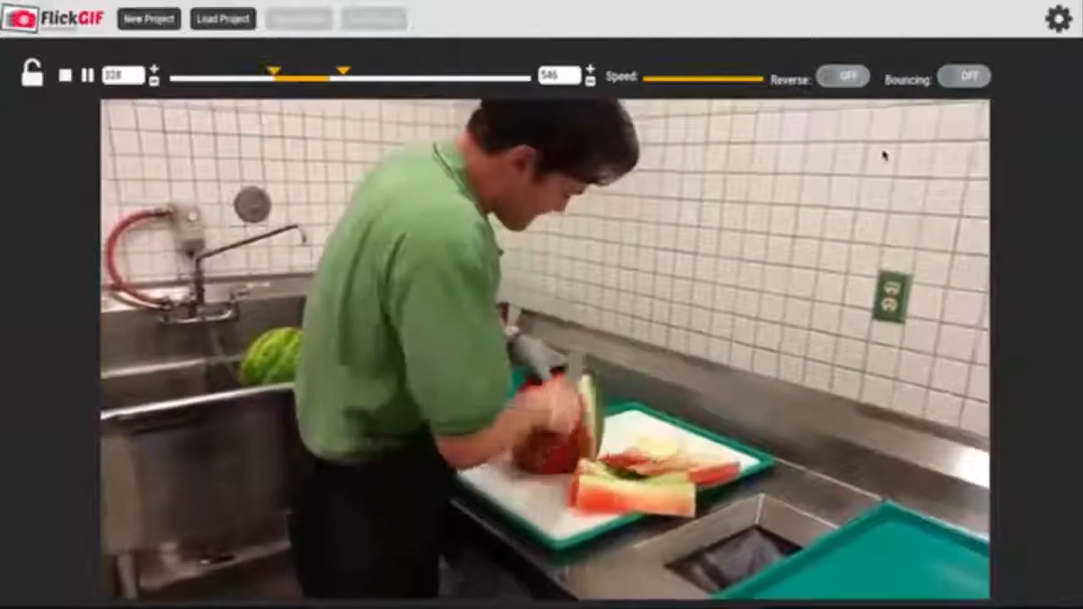
{"action": "left_click", "coordinate": [32, 74]}
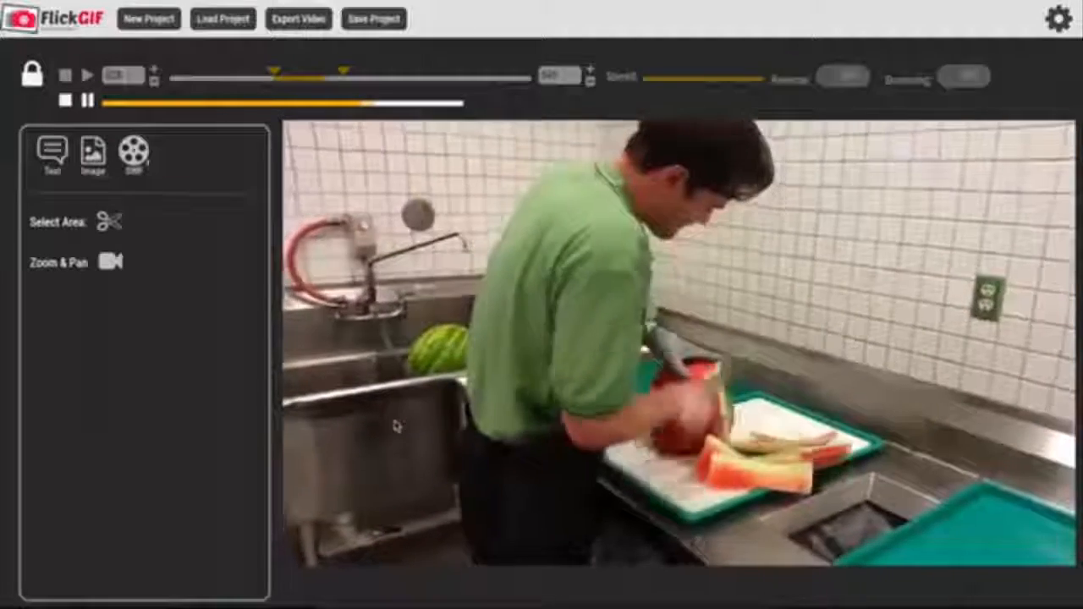
Add a text caption reading "Wow this is awesome" to the video.
{"action": "left_click", "coordinate": [53, 154]}
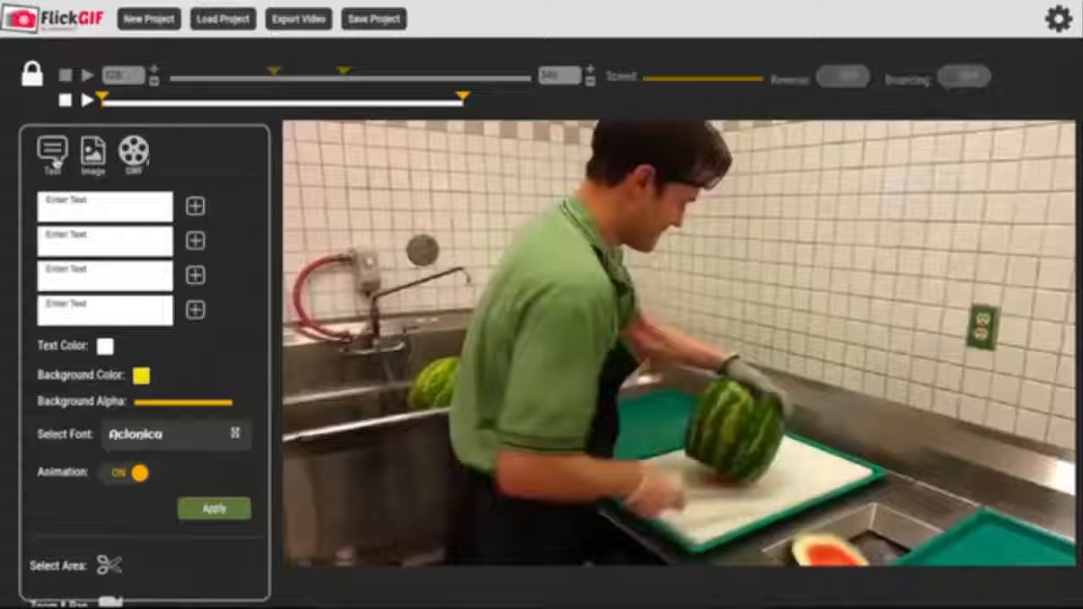
{"action": "left_click", "coordinate": [54, 156]}
{"action": "left_click", "coordinate": [98, 204]}
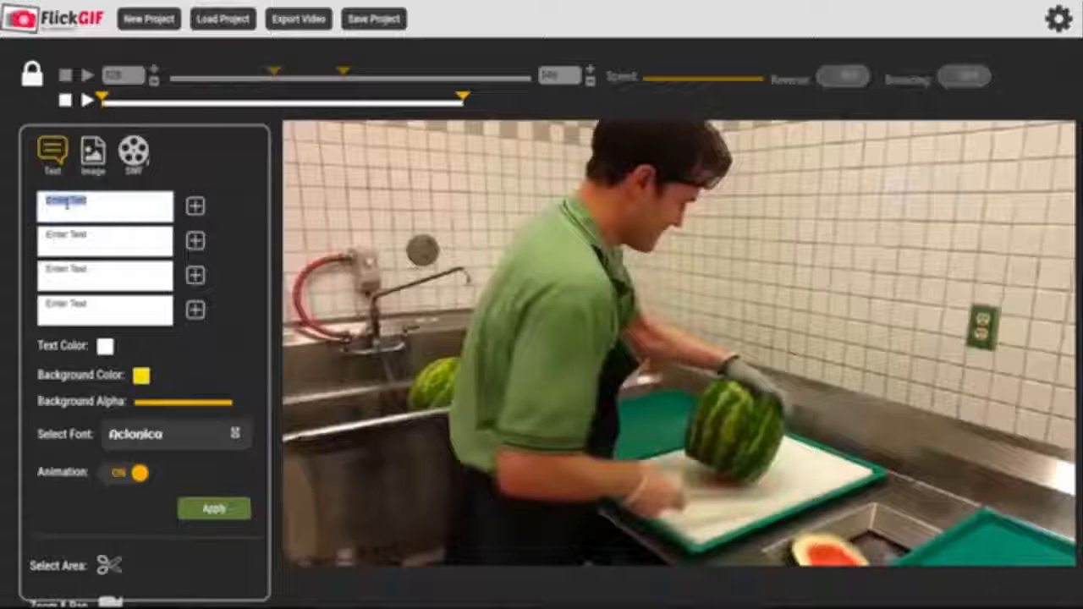
{"action": "key", "text": "BackSpace"}
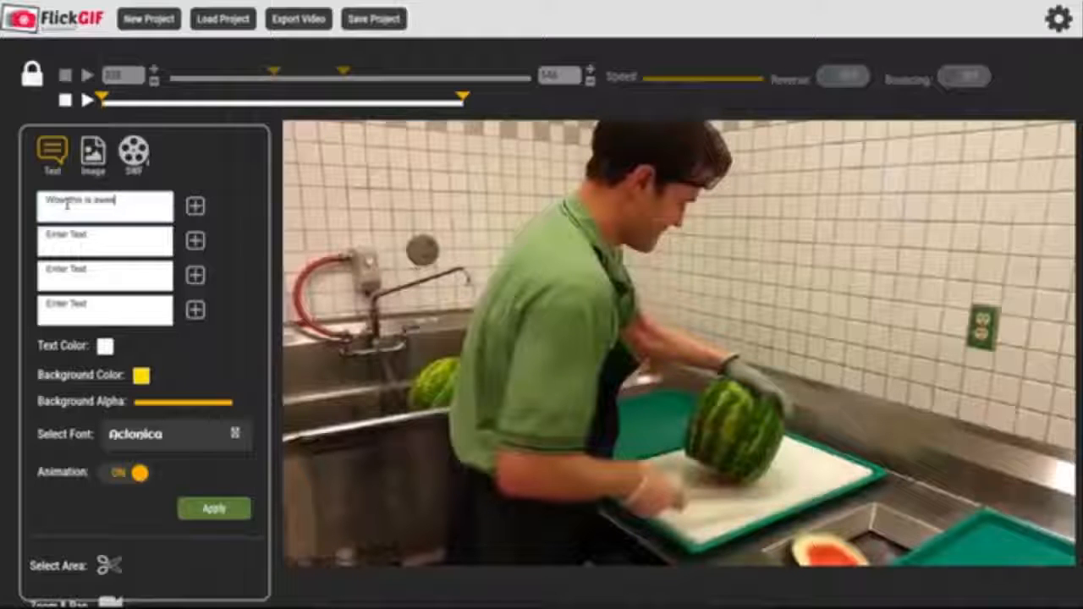
{"action": "type", "text": "Wow this is awesome"}
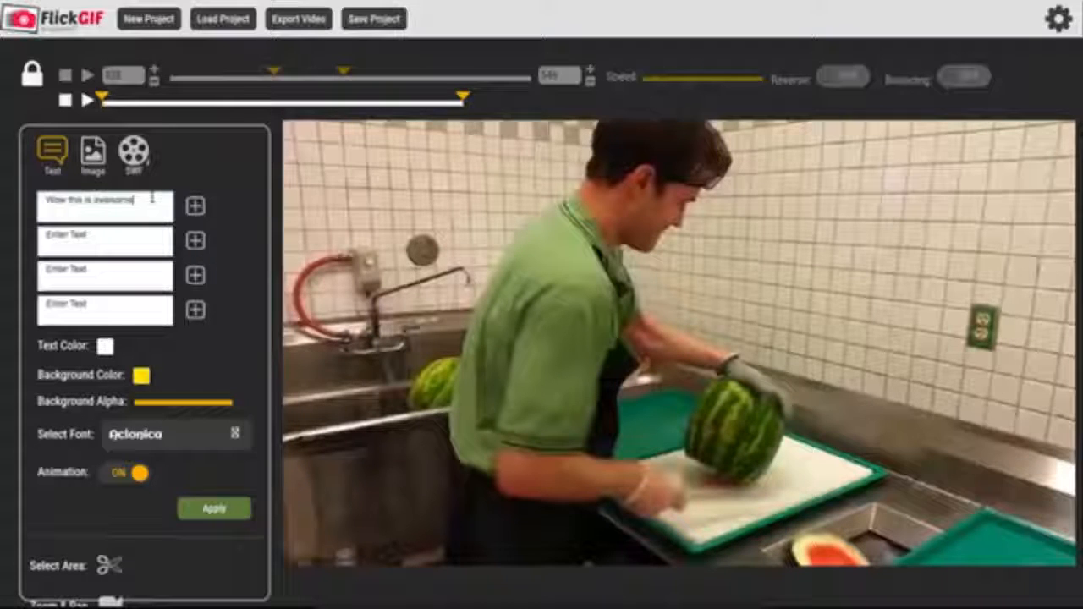
{"action": "left_click", "coordinate": [195, 205]}
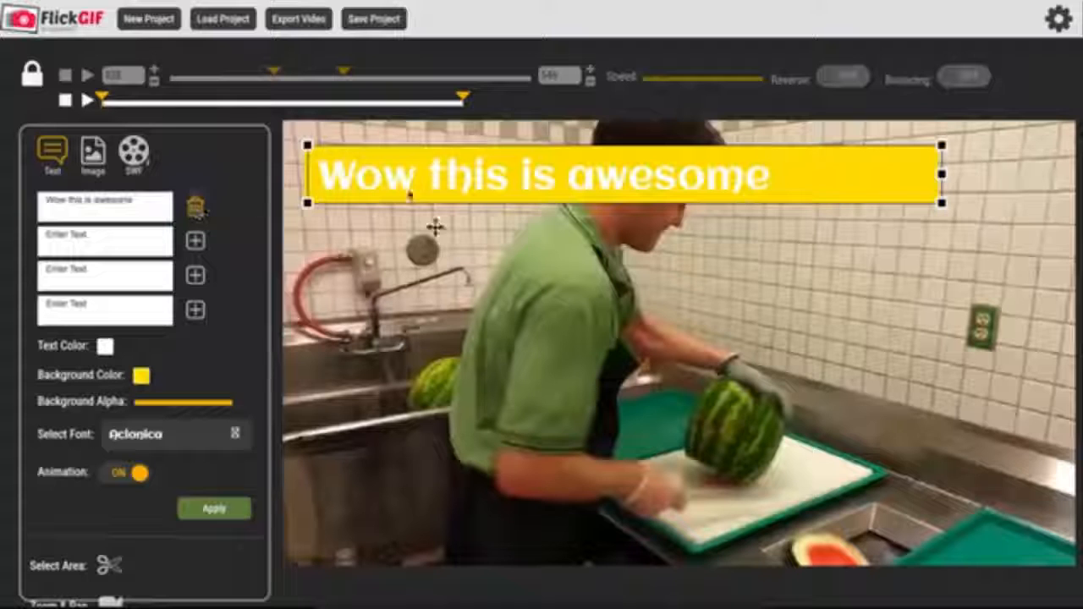
Move the caption slightly inward and give it a black, slightly transparent background.
{"action": "left_click_drag", "start_coordinate": [500, 194], "coordinate": [566, 239]}
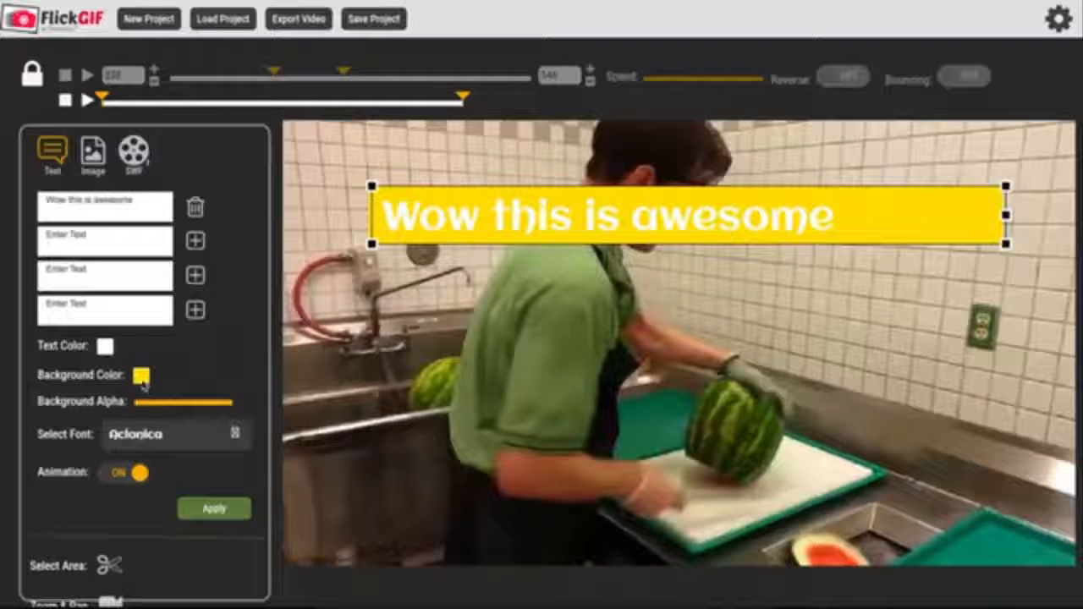
{"action": "left_click", "coordinate": [141, 378]}
{"action": "left_click", "coordinate": [138, 427]}
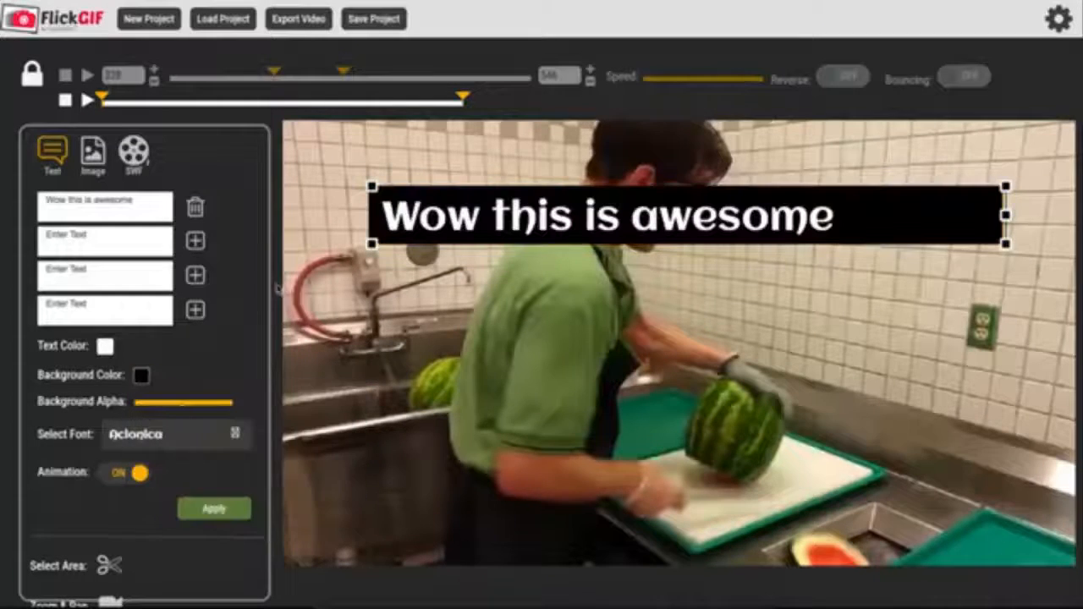
{"action": "left_click_drag", "start_coordinate": [165, 411], "coordinate": [230, 406]}
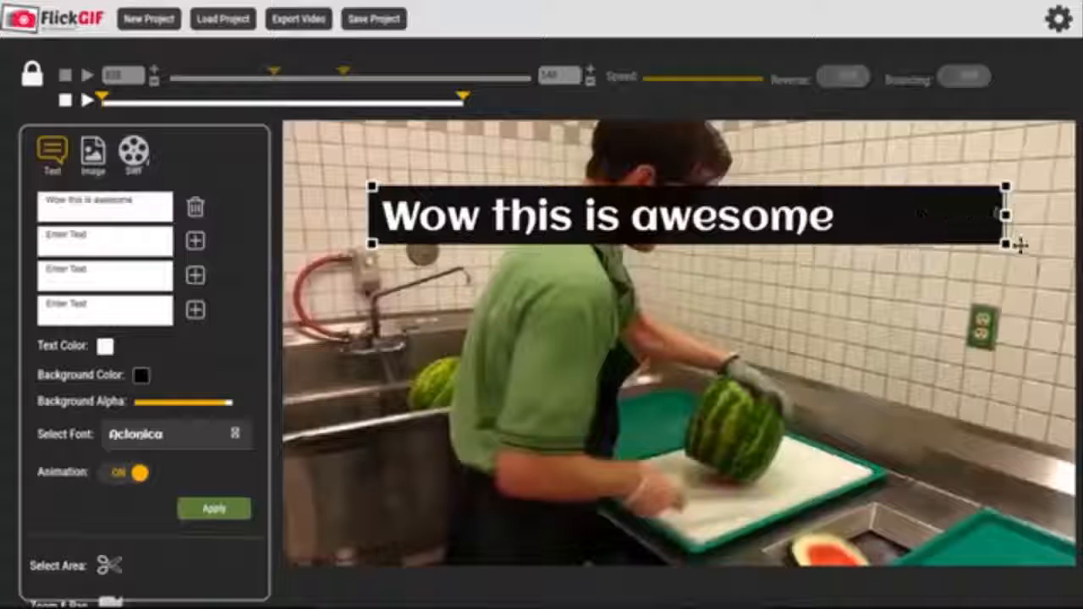
Shrink the caption, place it in the upper-right corner of the video, and apply it.
{"action": "left_click_drag", "start_coordinate": [1030, 254], "coordinate": [818, 271]}
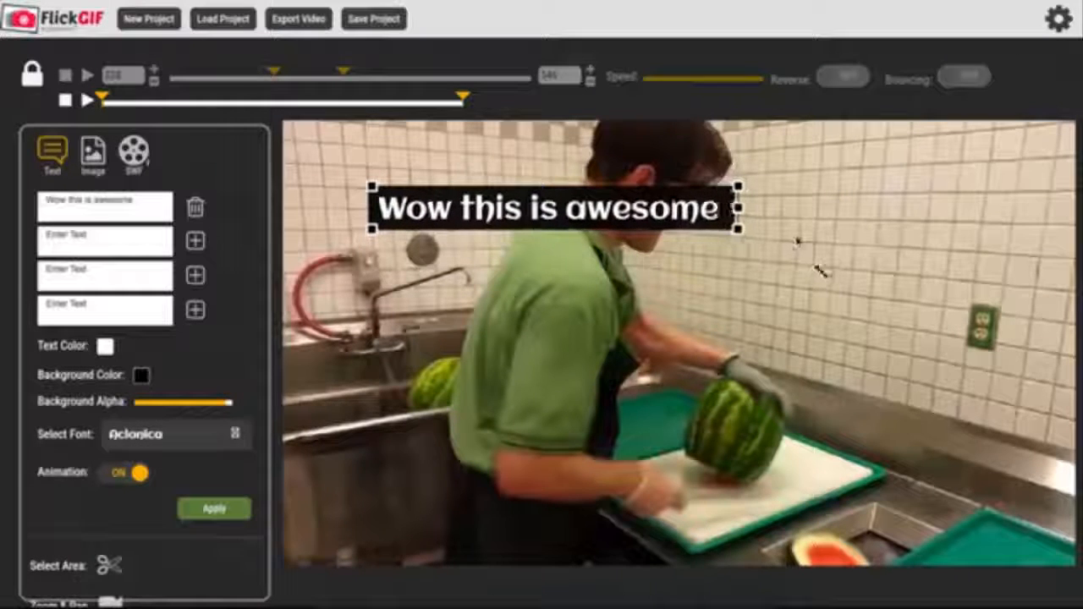
{"action": "left_click_drag", "start_coordinate": [597, 209], "coordinate": [951, 181]}
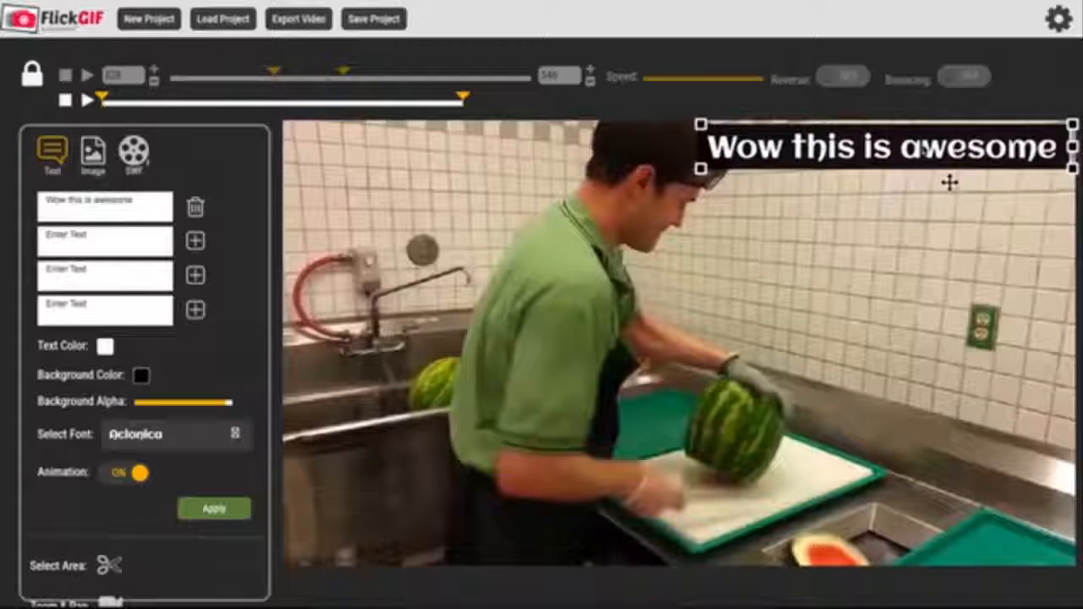
{"action": "left_click", "coordinate": [213, 510]}
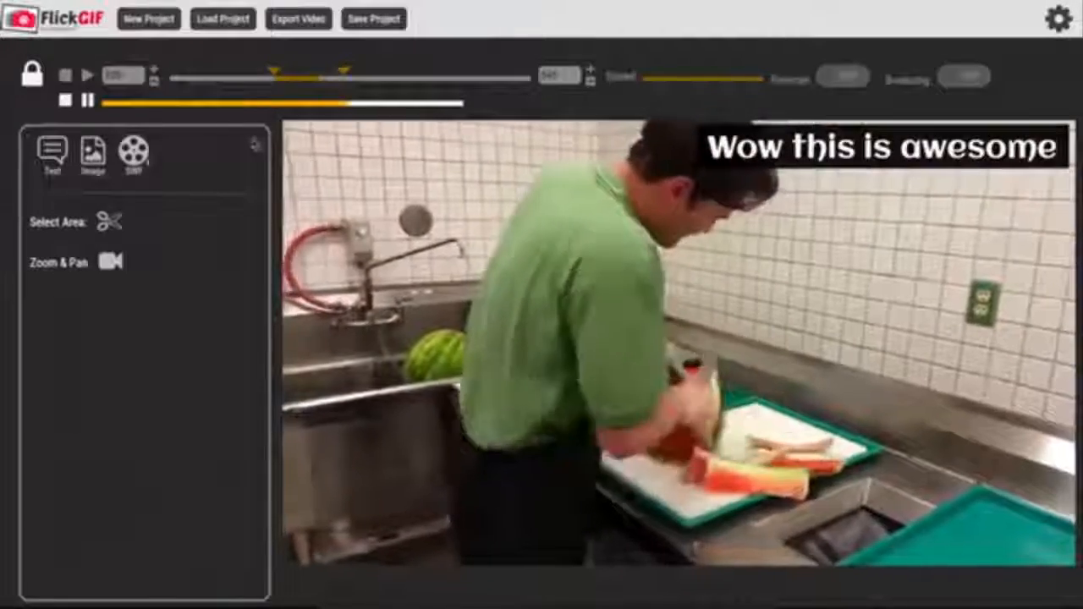
Add the orange and red circular logo image, shrink it, and place it in the lower-right corner of the video.
{"action": "left_click", "coordinate": [51, 151]}
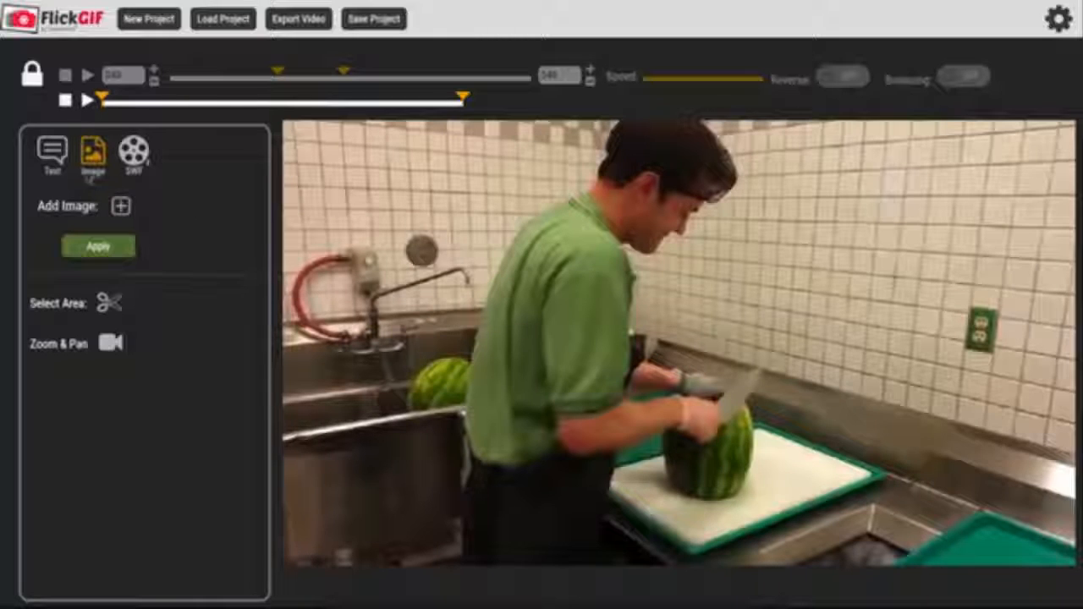
{"action": "left_click", "coordinate": [121, 208]}
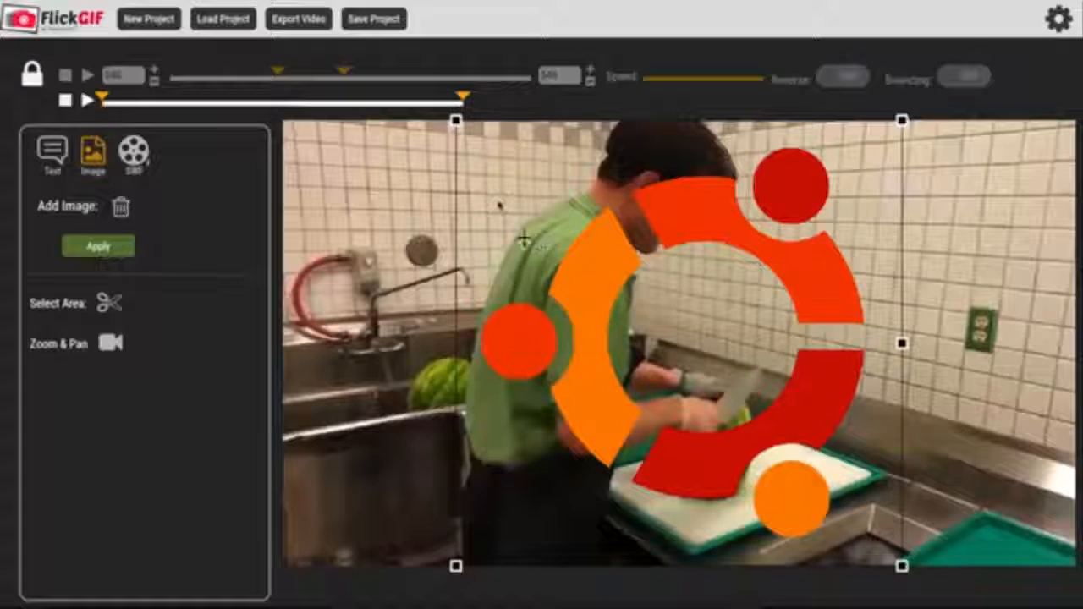
{"action": "left_click_drag", "start_coordinate": [480, 150], "coordinate": [640, 303]}
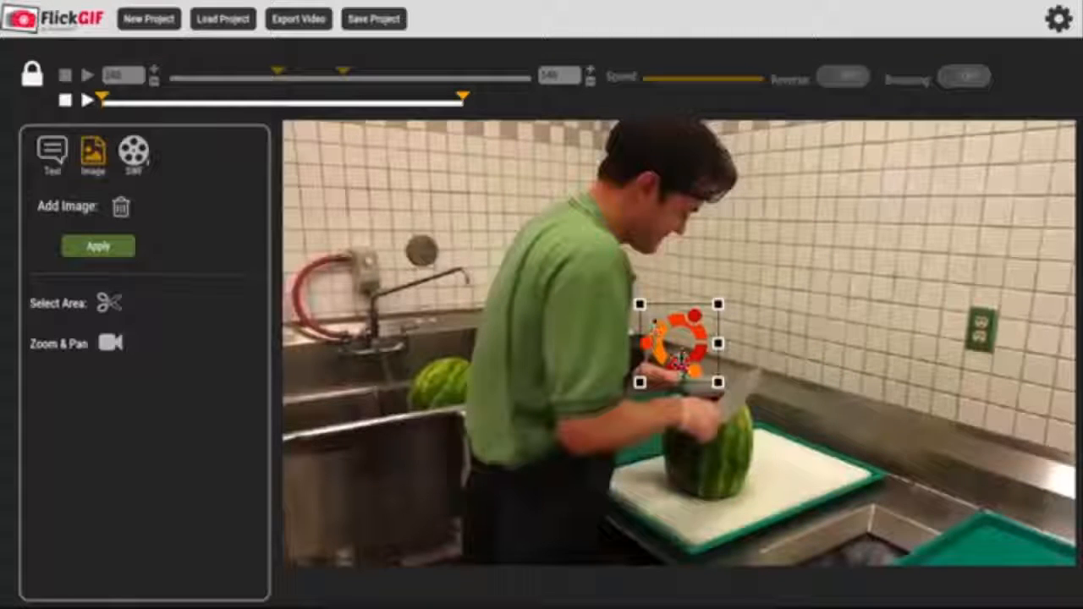
{"action": "left_click_drag", "start_coordinate": [678, 364], "coordinate": [1037, 536]}
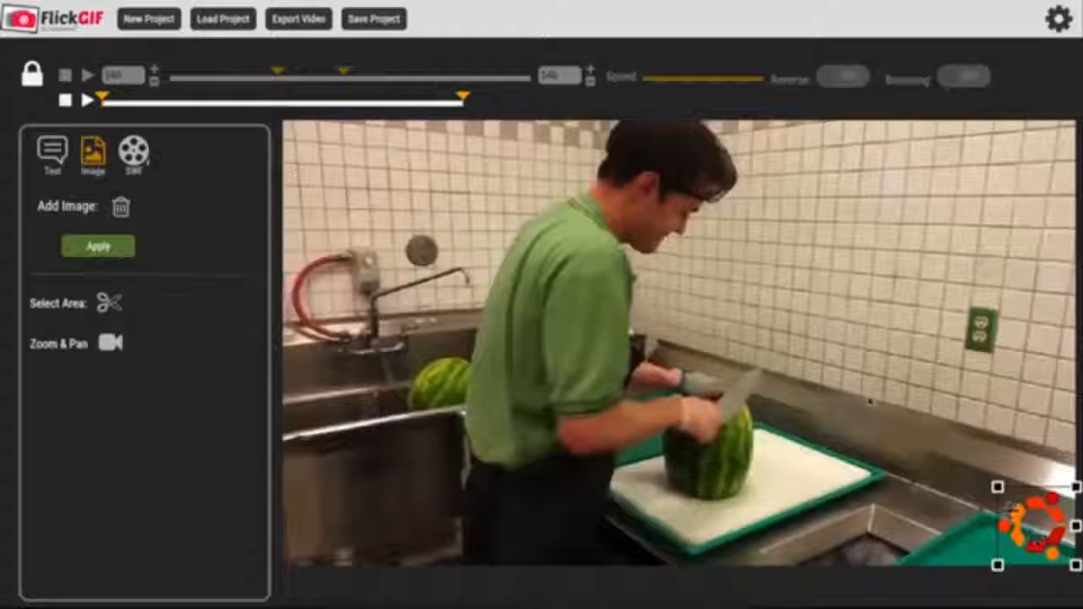
{"action": "left_click", "coordinate": [93, 168]}
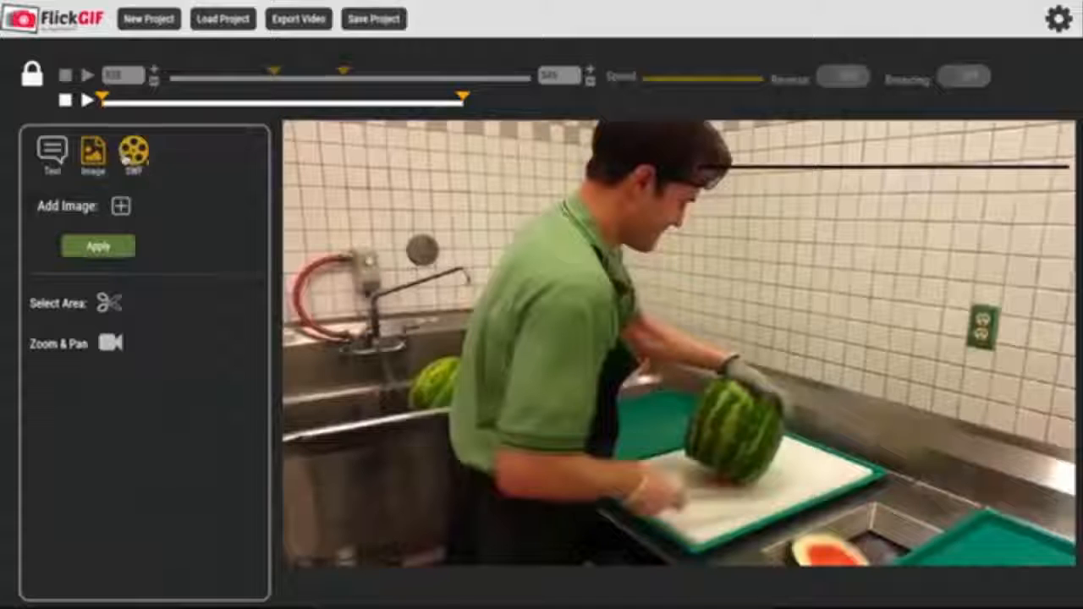
Add the bottle SWF animation to the video at its default size and apply it.
{"action": "left_click", "coordinate": [134, 154]}
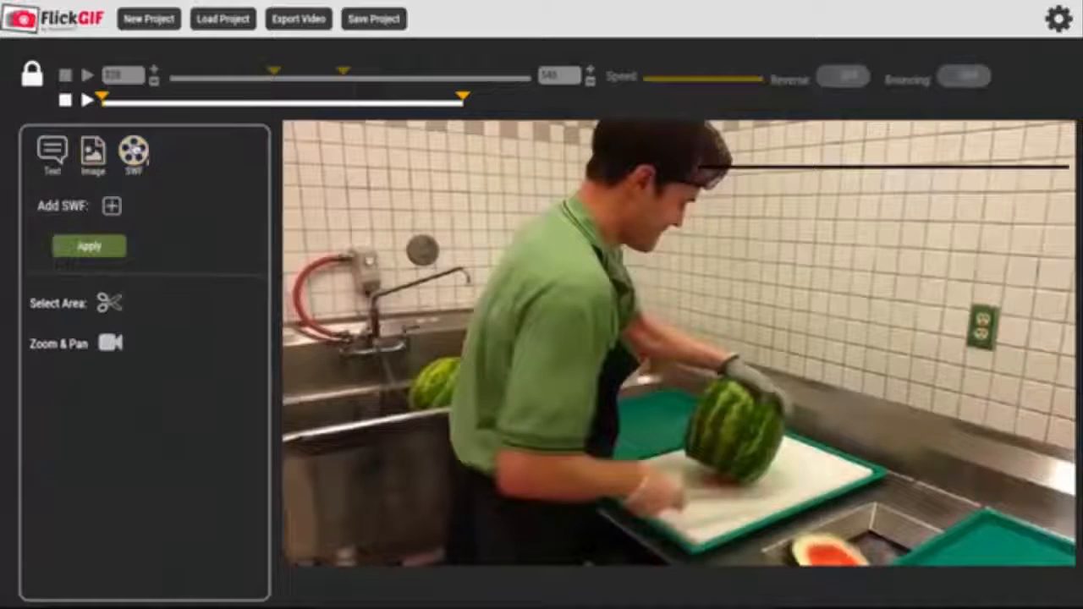
{"action": "left_click", "coordinate": [112, 207]}
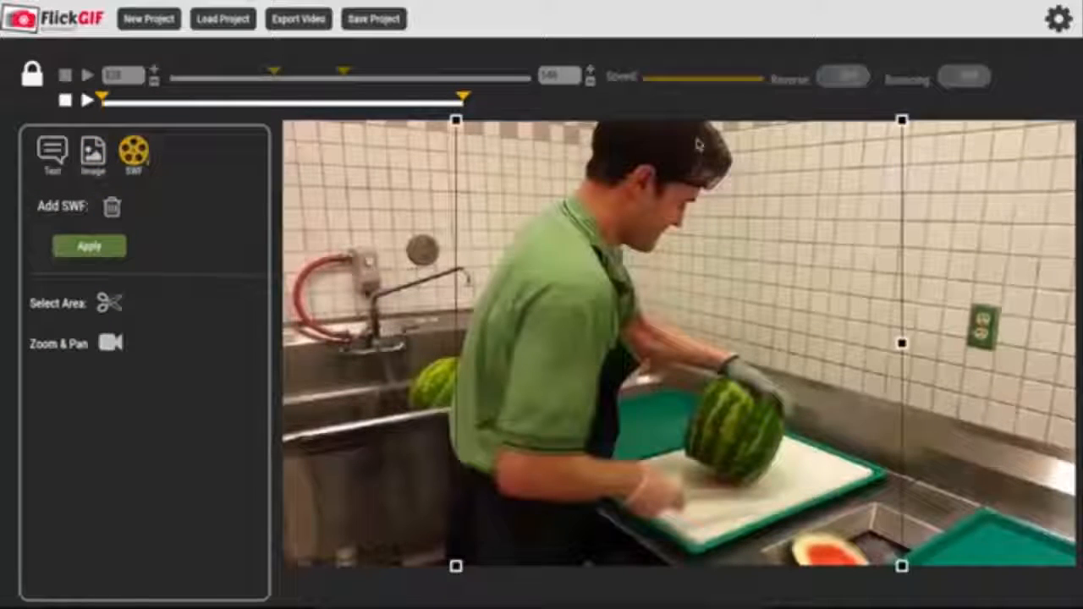
{"action": "left_click", "coordinate": [118, 246]}
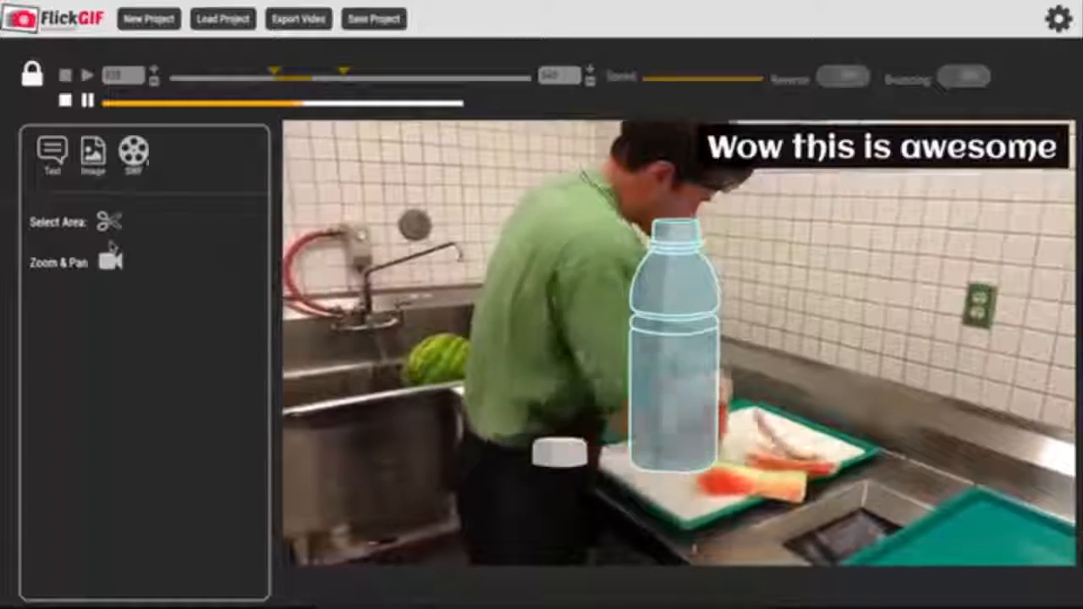
Shrink the bottle animation, move it to the lower-left corner of the video, and apply the change.
{"action": "left_click", "coordinate": [133, 150]}
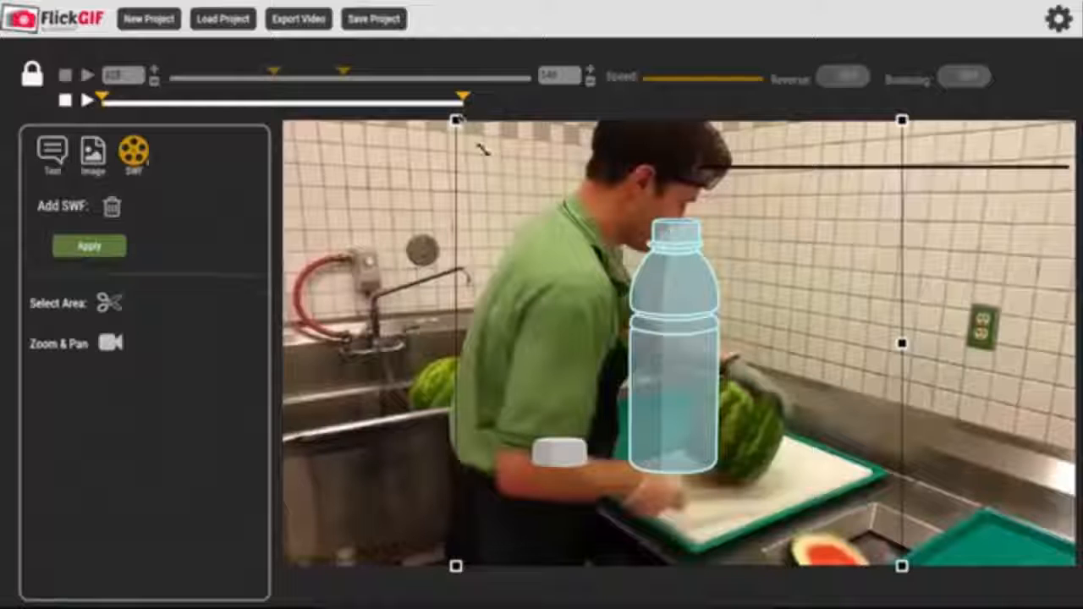
{"action": "left_click_drag", "start_coordinate": [479, 149], "coordinate": [546, 205]}
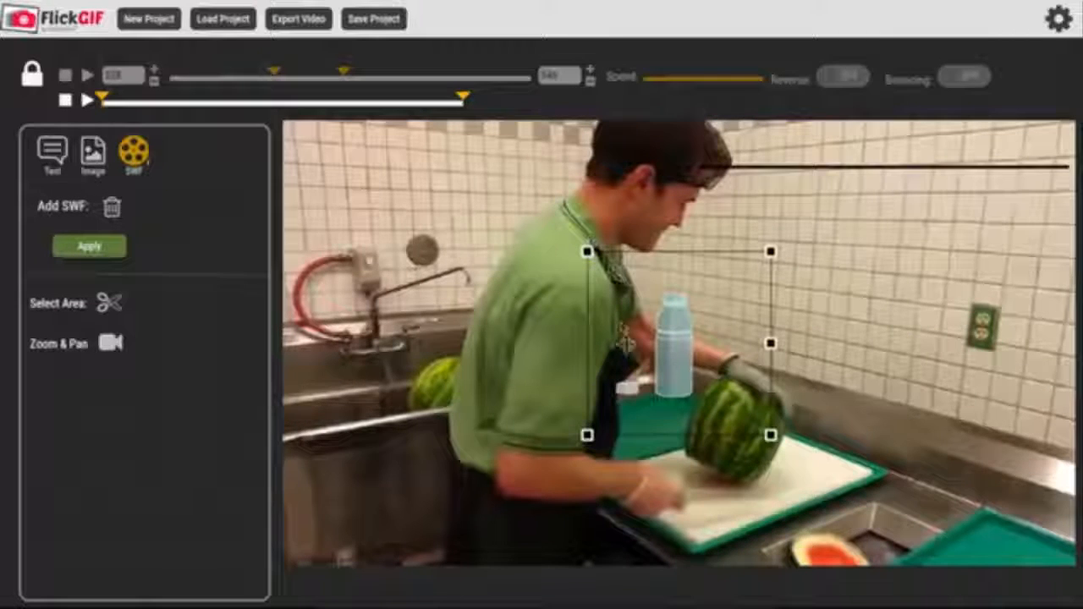
{"action": "left_click_drag", "start_coordinate": [783, 342], "coordinate": [788, 350]}
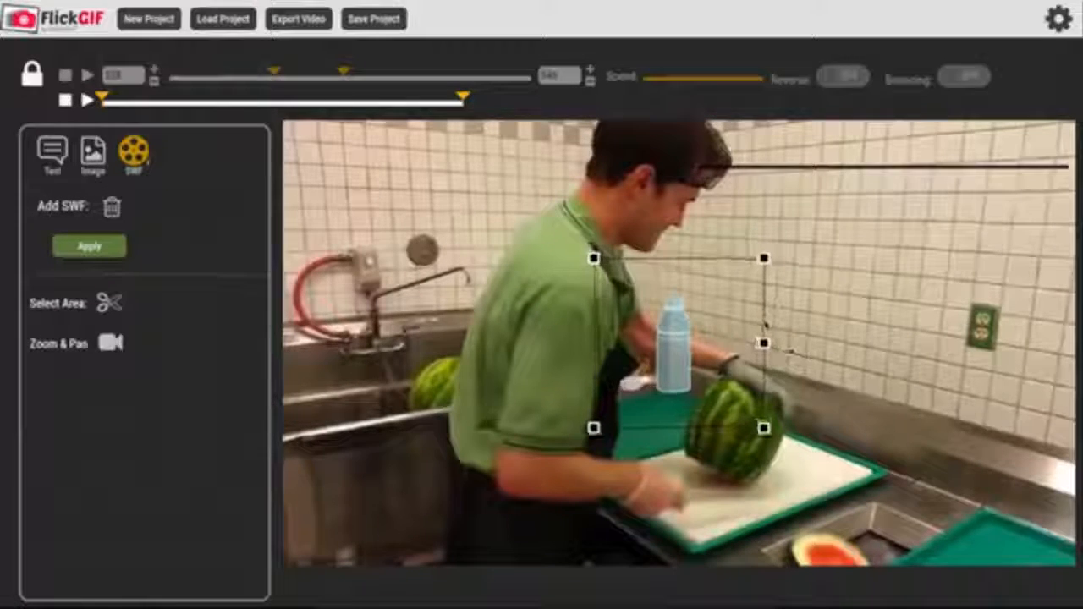
{"action": "left_click_drag", "start_coordinate": [724, 373], "coordinate": [418, 505]}
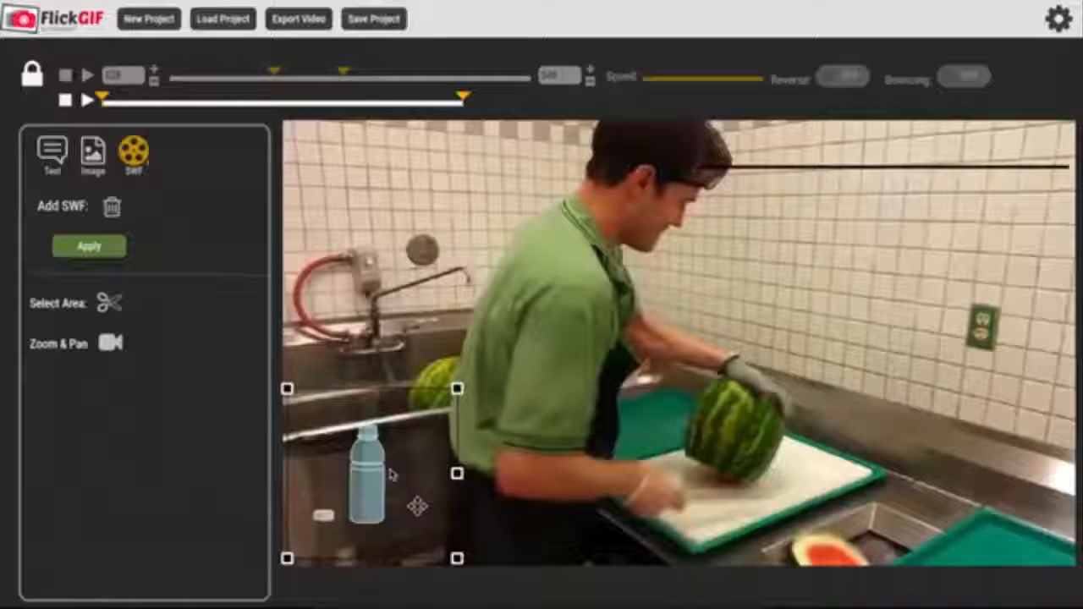
{"action": "left_click", "coordinate": [95, 246]}
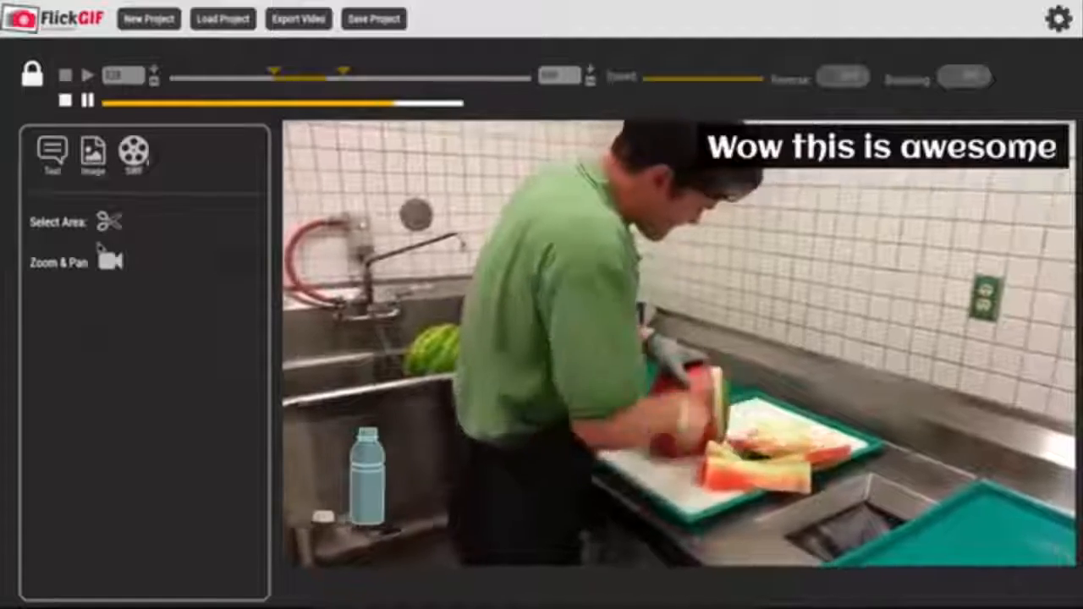
Try the 16:9, 9:16 and 1:1 crop ratios, shift the square crop area, and return to the Any ratio.
{"action": "left_click", "coordinate": [109, 222]}
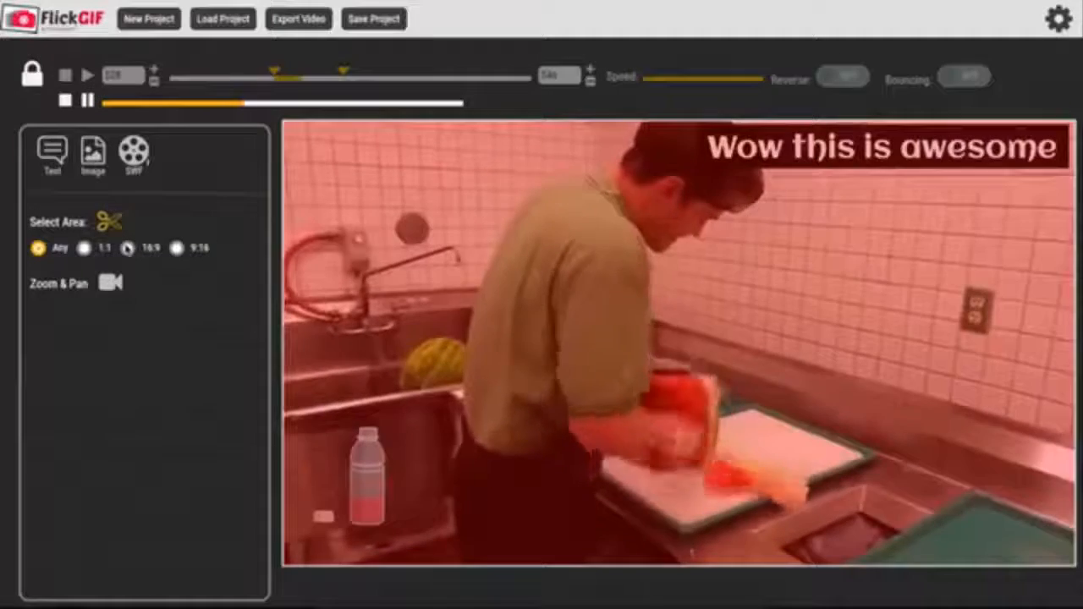
{"action": "left_click", "coordinate": [127, 248]}
{"action": "left_click", "coordinate": [176, 248]}
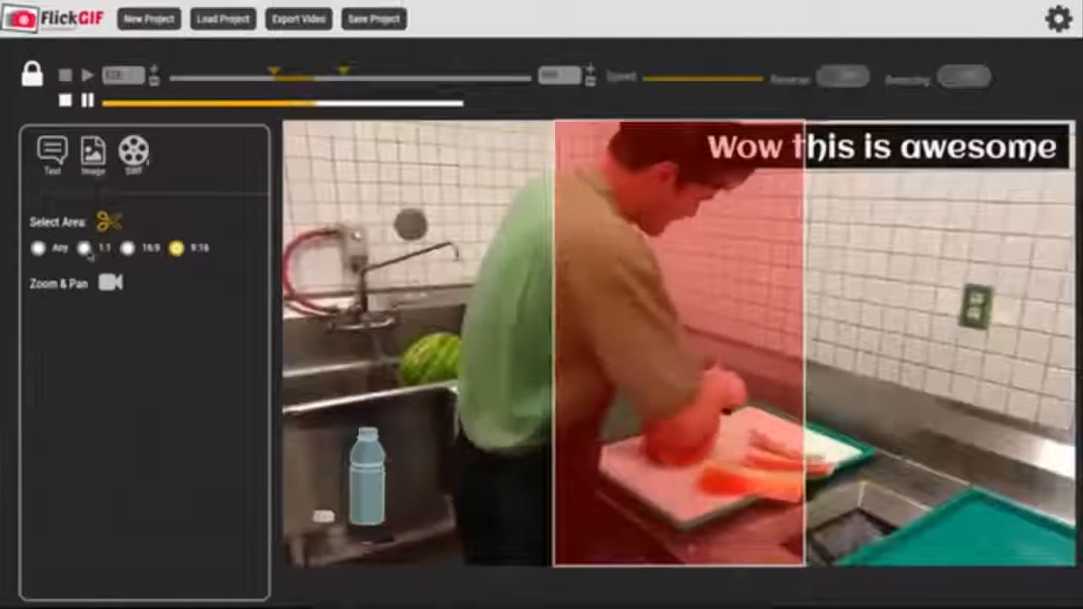
{"action": "left_click", "coordinate": [84, 248]}
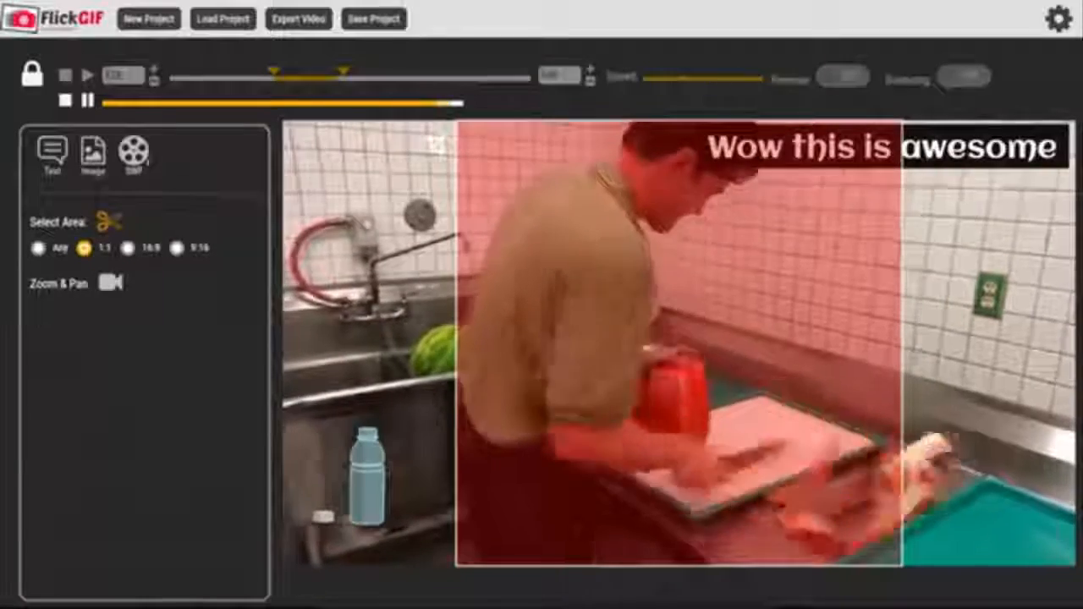
{"action": "left_click_drag", "start_coordinate": [561, 242], "coordinate": [471, 234]}
{"action": "left_click_drag", "start_coordinate": [623, 314], "coordinate": [677, 311]}
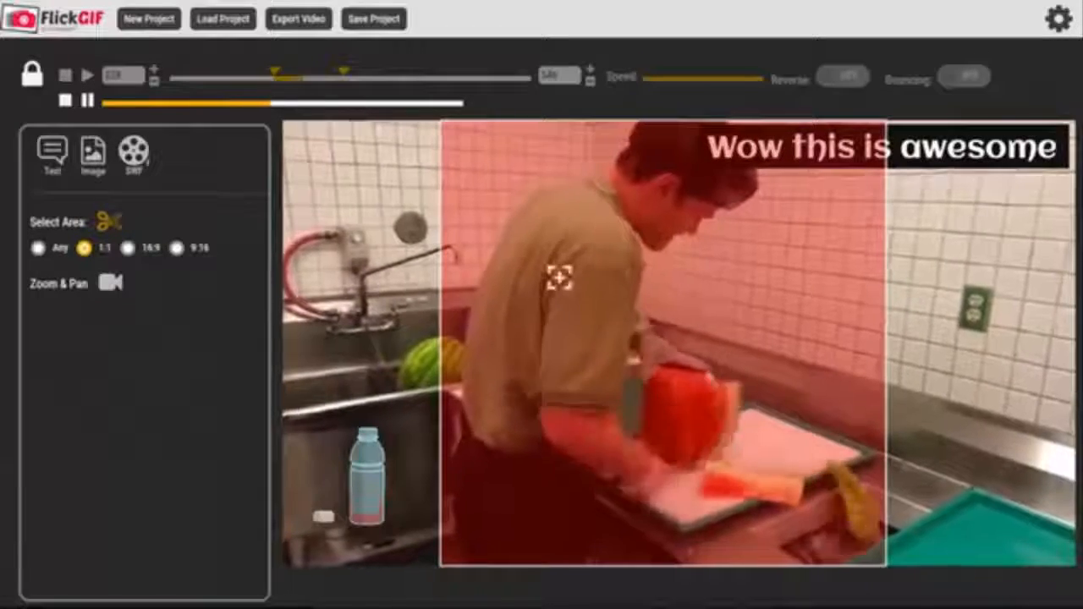
{"action": "left_click", "coordinate": [39, 249]}
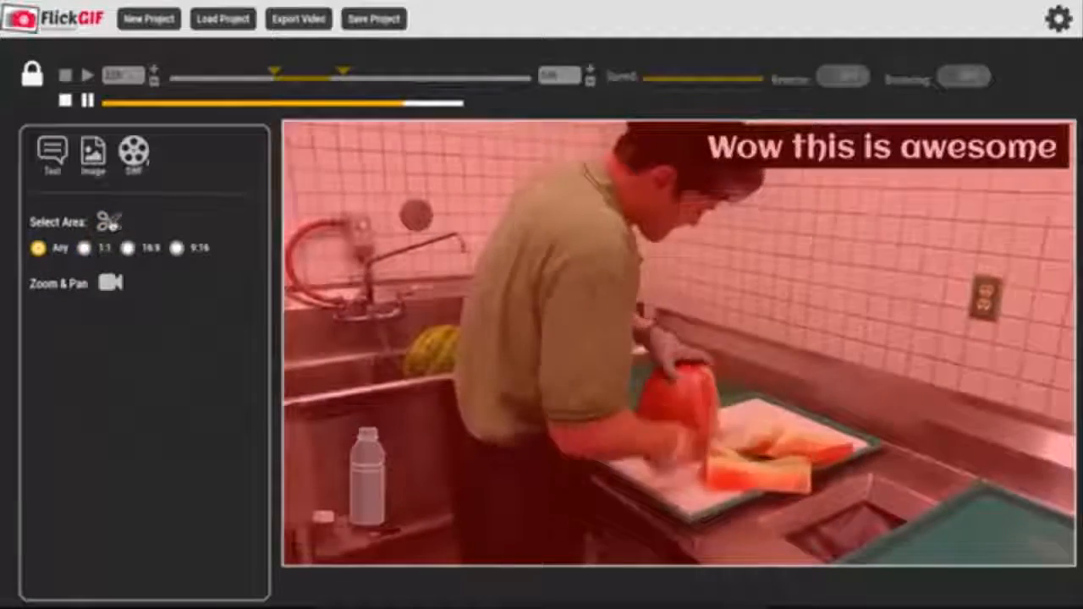
{"action": "left_click", "coordinate": [112, 225]}
Add a Zoom & Pan keyframe at frame 24, framing the watermelon and the man's arms with an area about 369 x 208.
{"action": "left_click", "coordinate": [114, 265]}
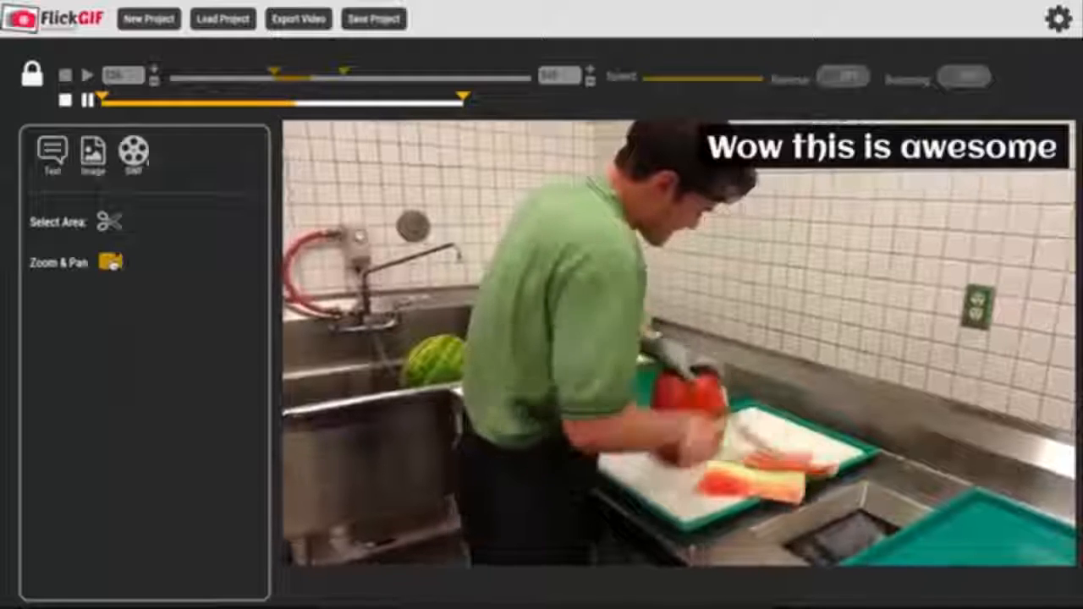
{"action": "left_click", "coordinate": [112, 264]}
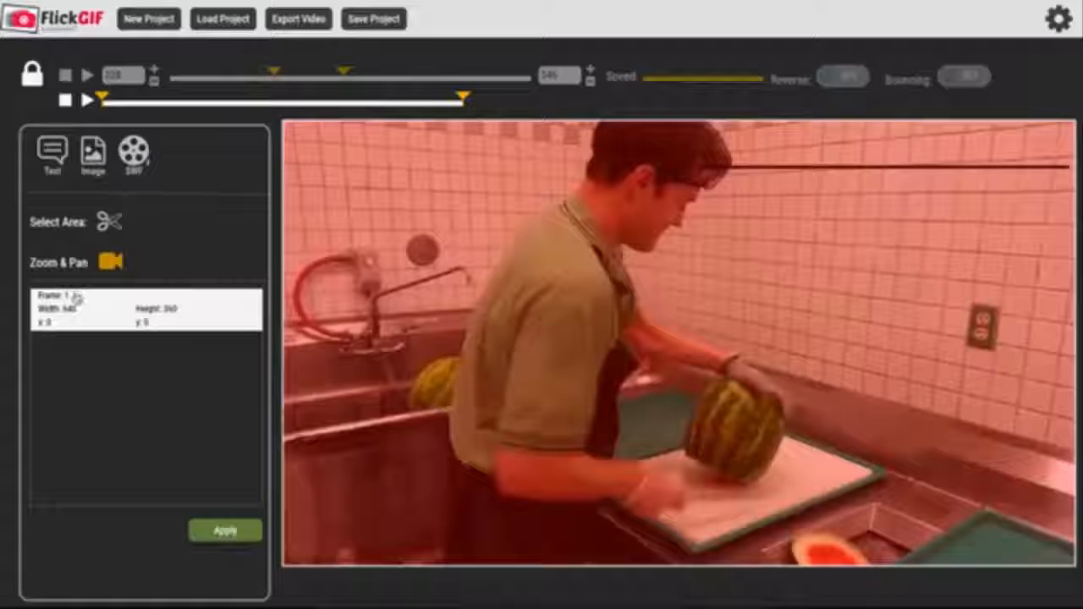
{"action": "left_click", "coordinate": [103, 100]}
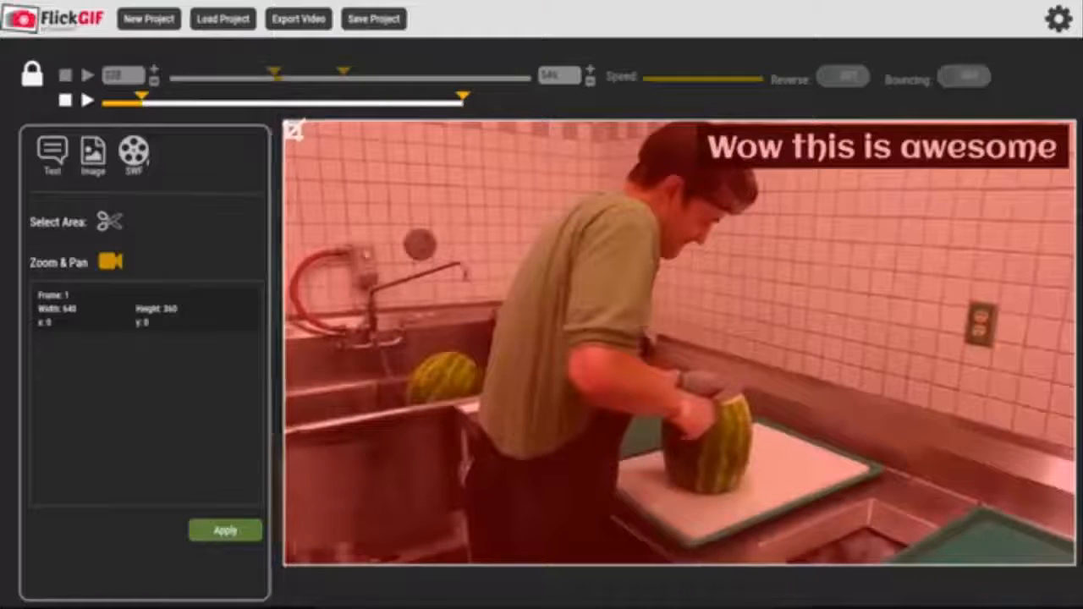
{"action": "left_click_drag", "start_coordinate": [291, 127], "coordinate": [508, 188]}
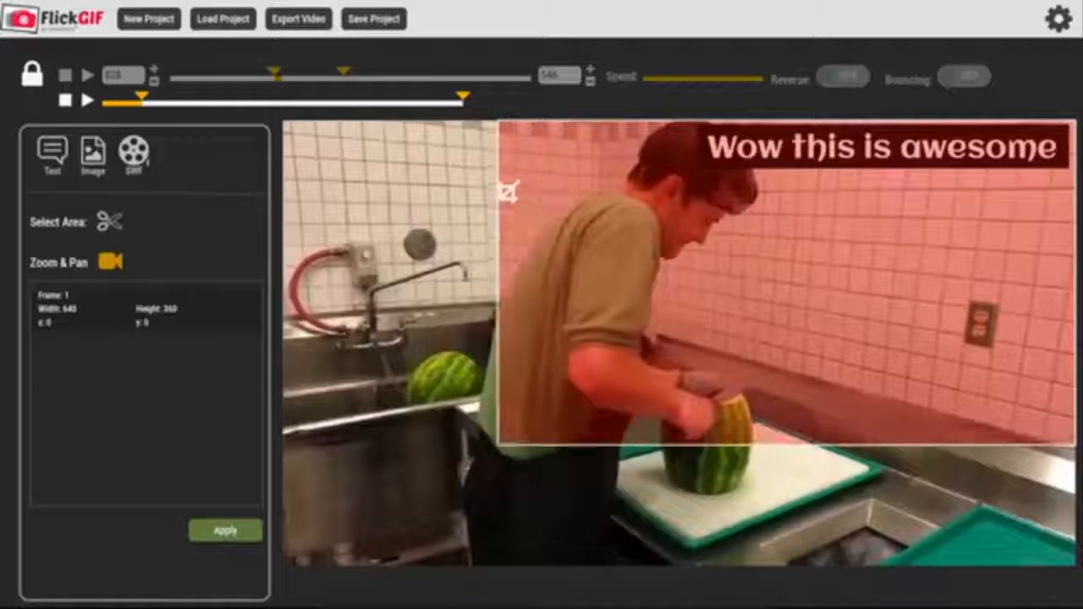
{"action": "left_click_drag", "start_coordinate": [706, 298], "coordinate": [702, 370]}
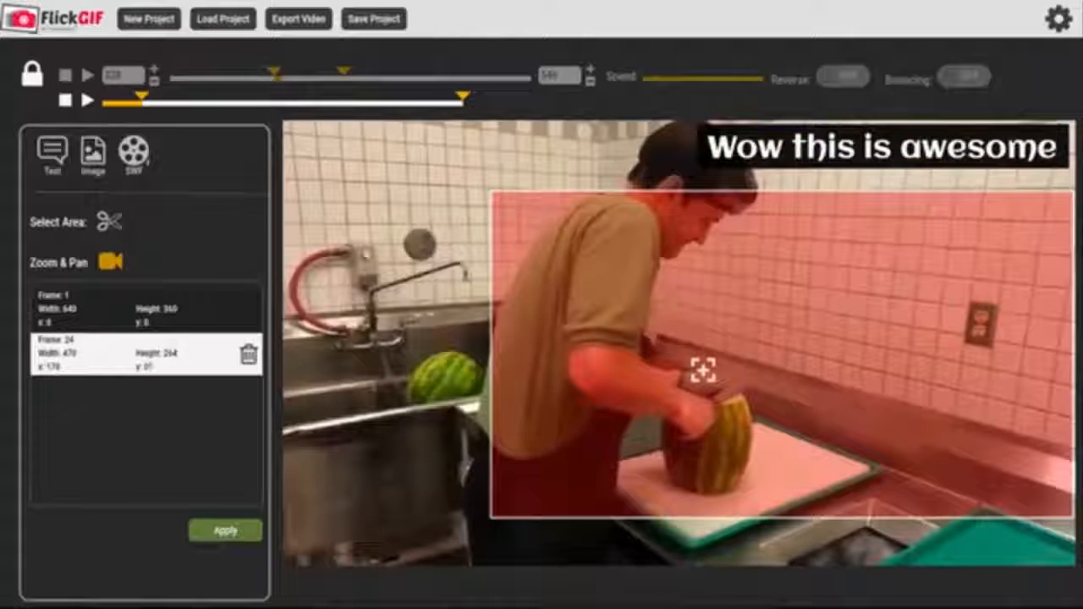
{"action": "left_click_drag", "start_coordinate": [500, 198], "coordinate": [645, 256]}
{"action": "left_click_drag", "start_coordinate": [805, 322], "coordinate": [690, 387]}
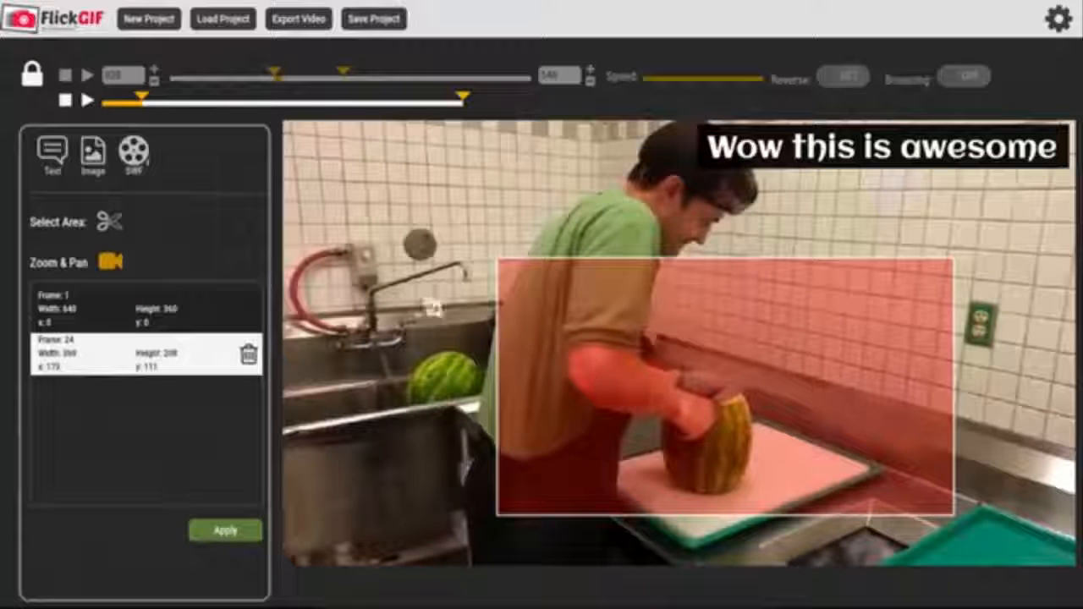
Add a Zoom & Pan keyframe at frame 60 that covers the full 640 x 360 picture, and apply the effect.
{"action": "left_click_drag", "start_coordinate": [142, 102], "coordinate": [214, 112]}
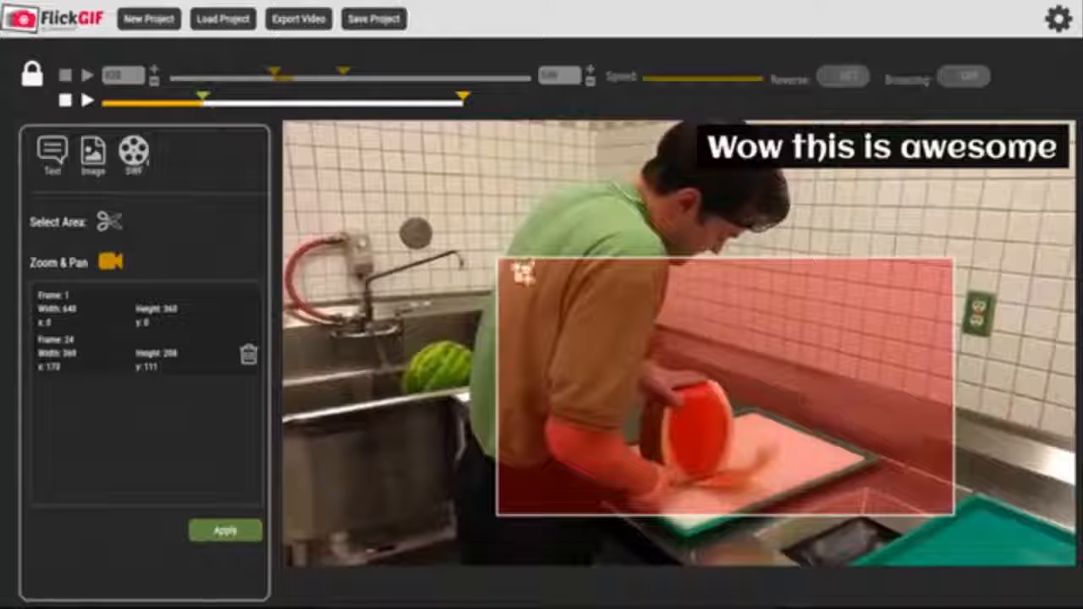
{"action": "left_click_drag", "start_coordinate": [500, 261], "coordinate": [618, 204]}
{"action": "left_click_drag", "start_coordinate": [611, 263], "coordinate": [461, 257]}
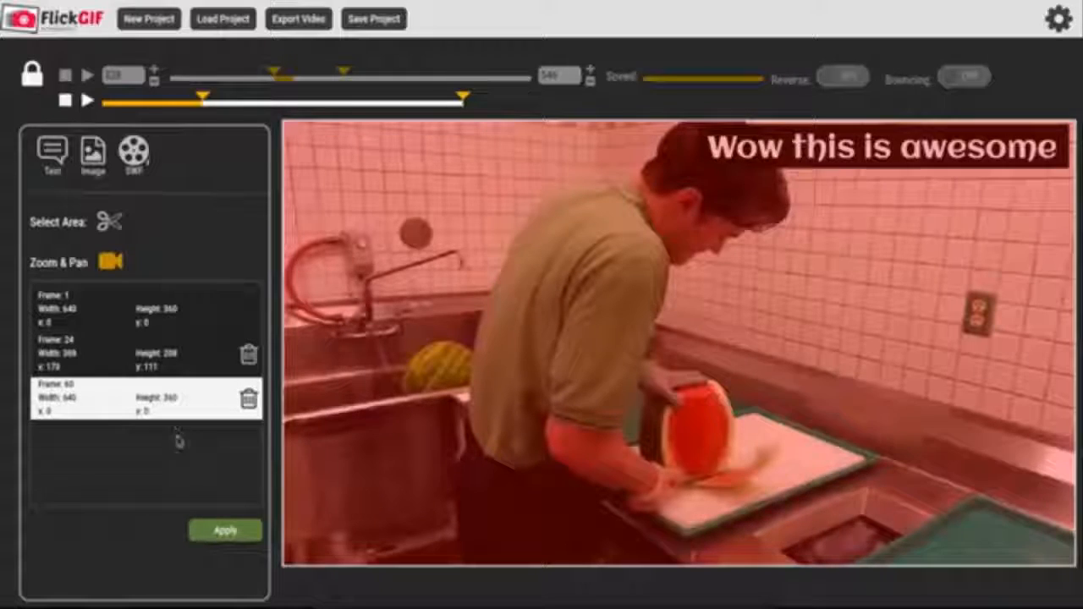
{"action": "left_click", "coordinate": [225, 531]}
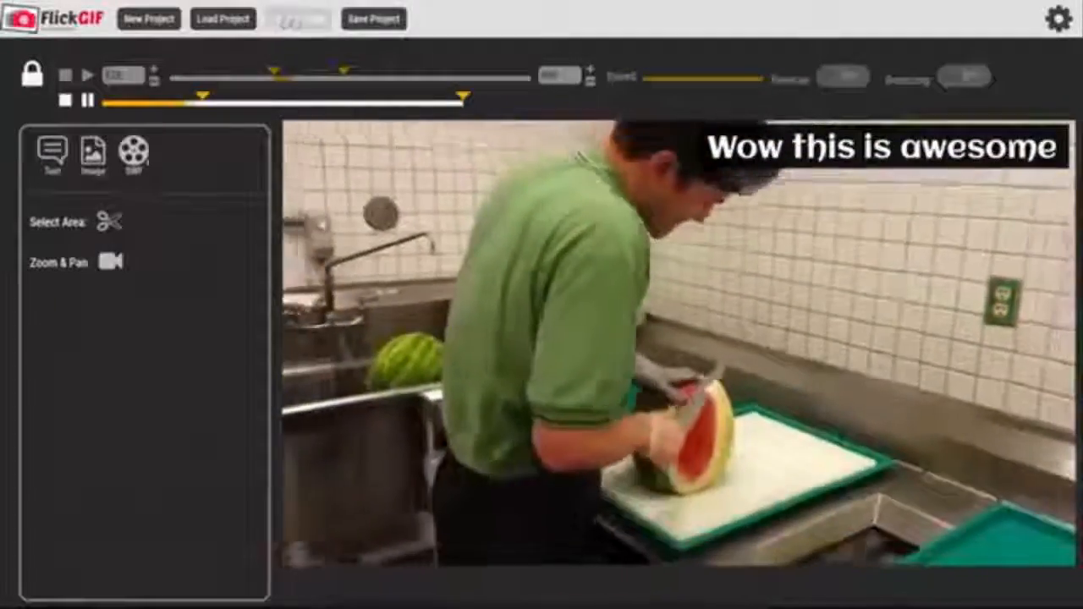
Export the video as MP4 at the original 640x360 size, 30 FPS and 1 loop, with the Black and White filter.
{"action": "left_click", "coordinate": [295, 20]}
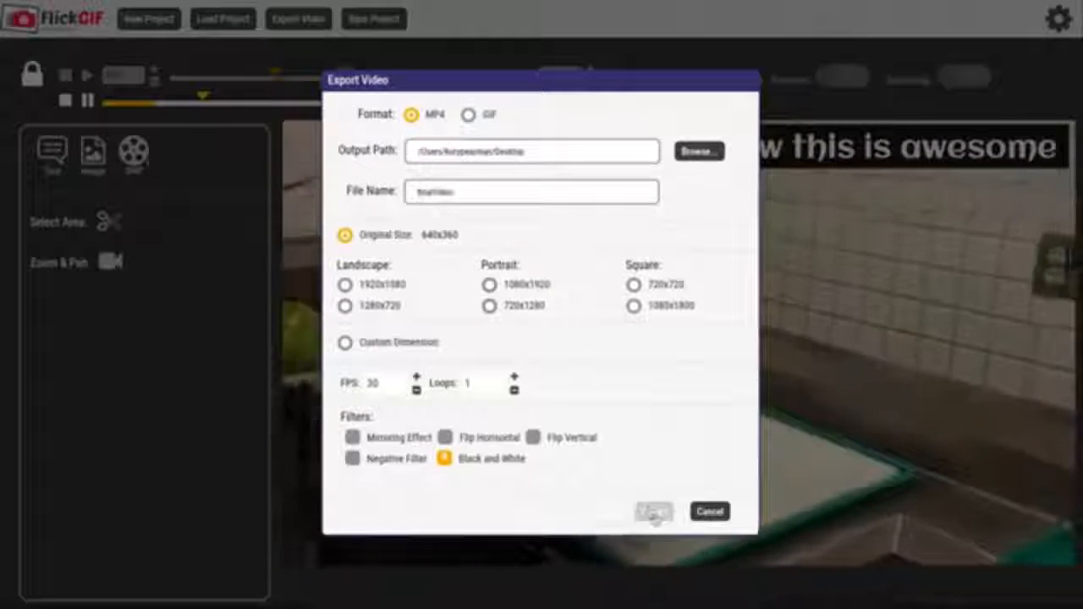
{"action": "left_click", "coordinate": [654, 513]}
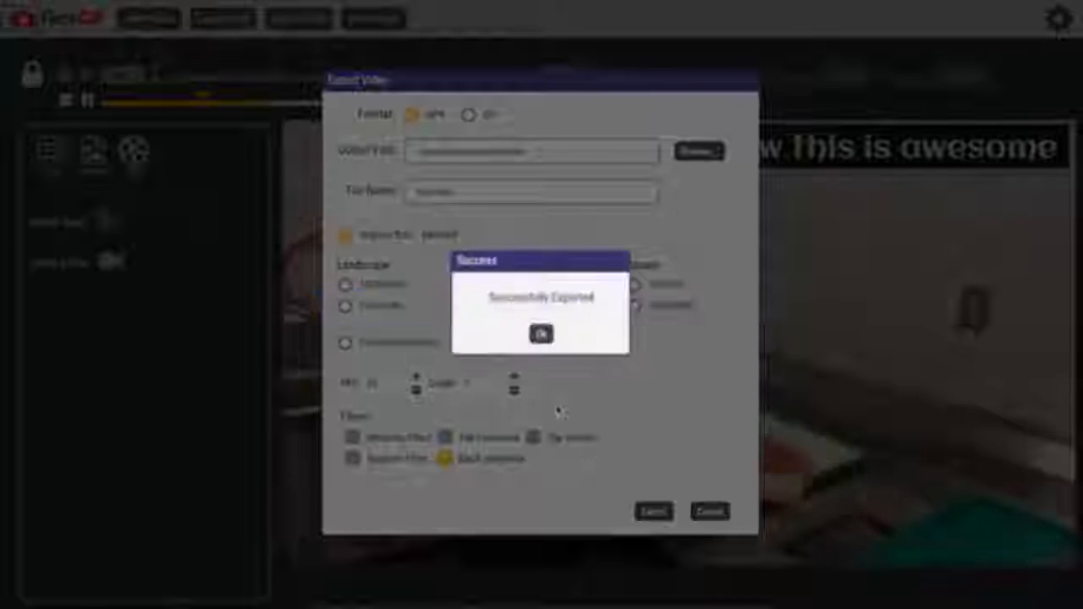